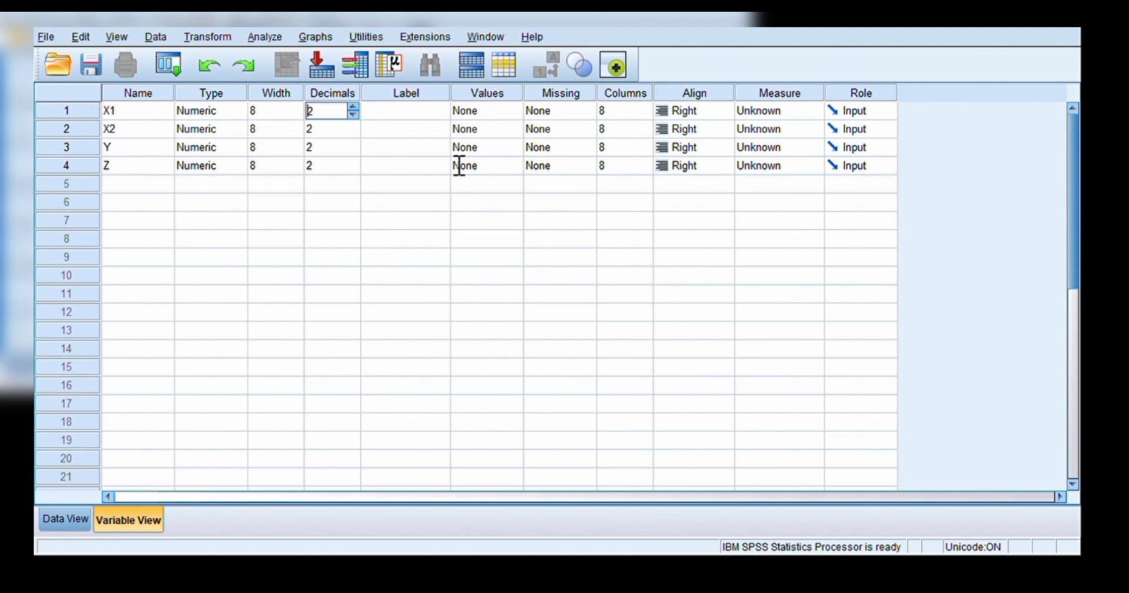
Set the decimals of variables X1 and X2 to 0.
{"action": "key", "text": "BackSpace"}
{"action": "type", "text": "0"}
{"action": "key", "text": "Return"}
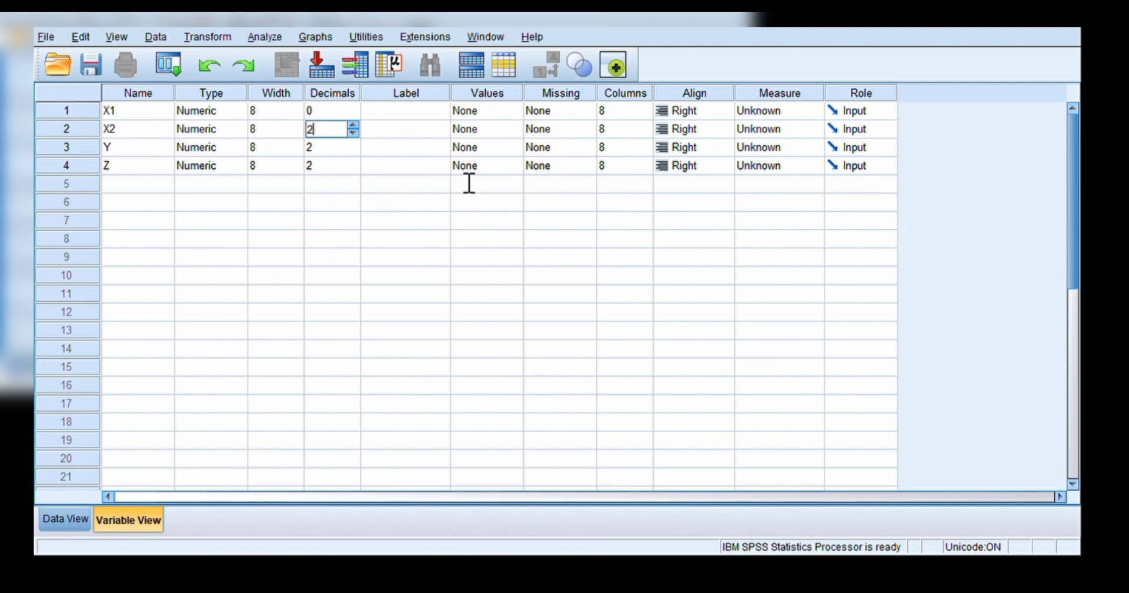
{"action": "key", "text": "BackSpace"}
{"action": "type", "text": "0"}
{"action": "key", "text": "Return"}
{"action": "key", "text": "BackSpace"}
{"action": "key", "text": "Return"}
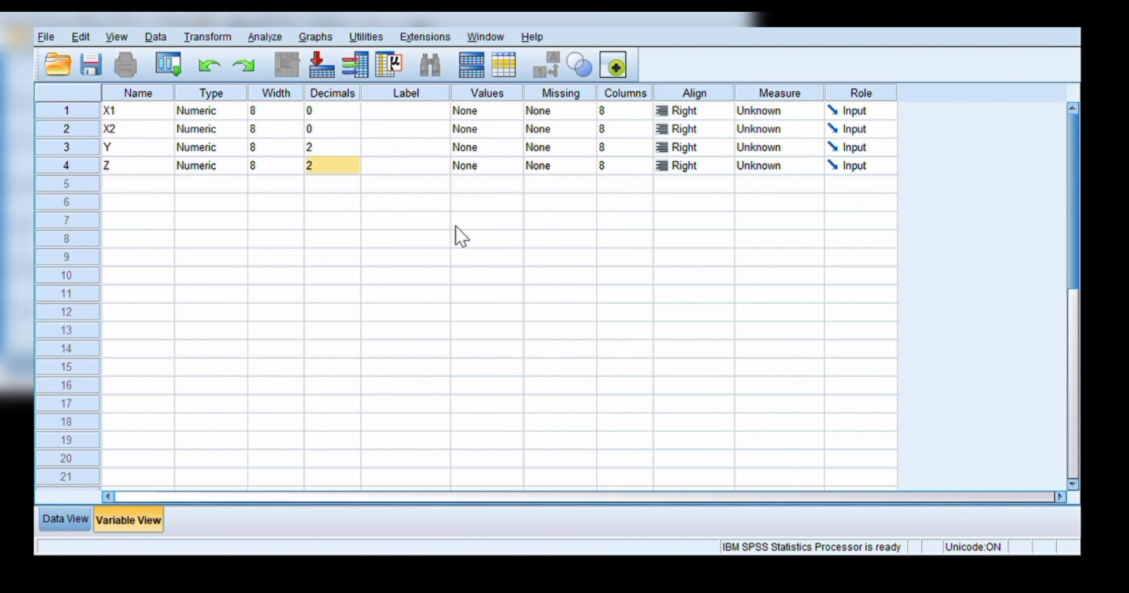
Set the decimals of variable Z to 0 and complete its label as "kepuasan kerja".
{"action": "left_click", "coordinate": [839, 462]}
{"action": "key", "text": "BackSpace"}
{"action": "key", "text": "BackSpace"}
{"action": "type", "text": "0"}
{"action": "key", "text": "Return"}
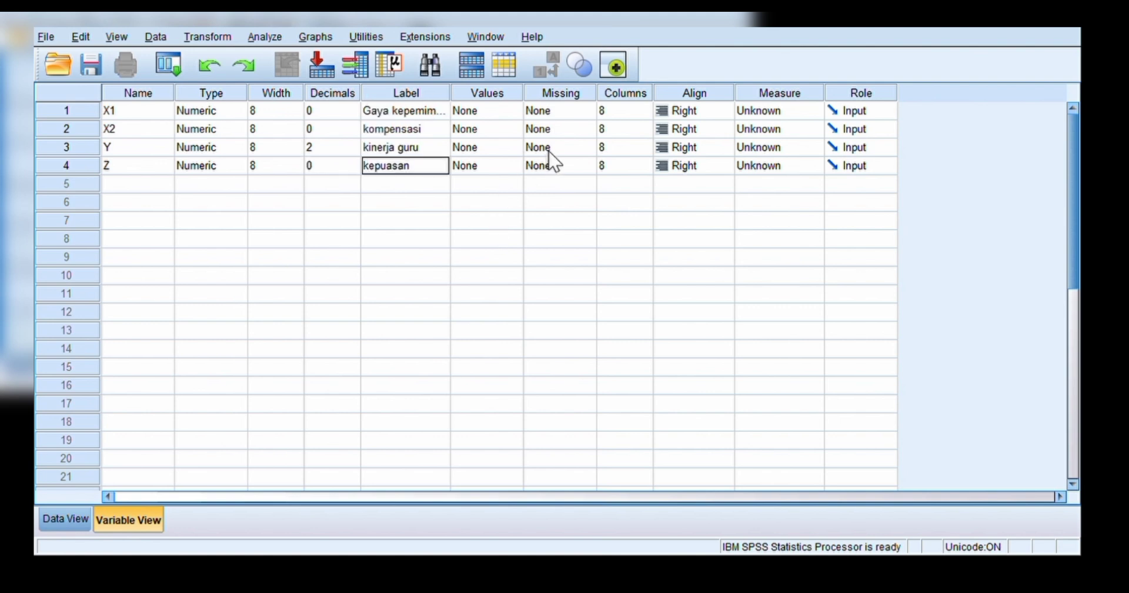
{"action": "type", "text": "kerja"}
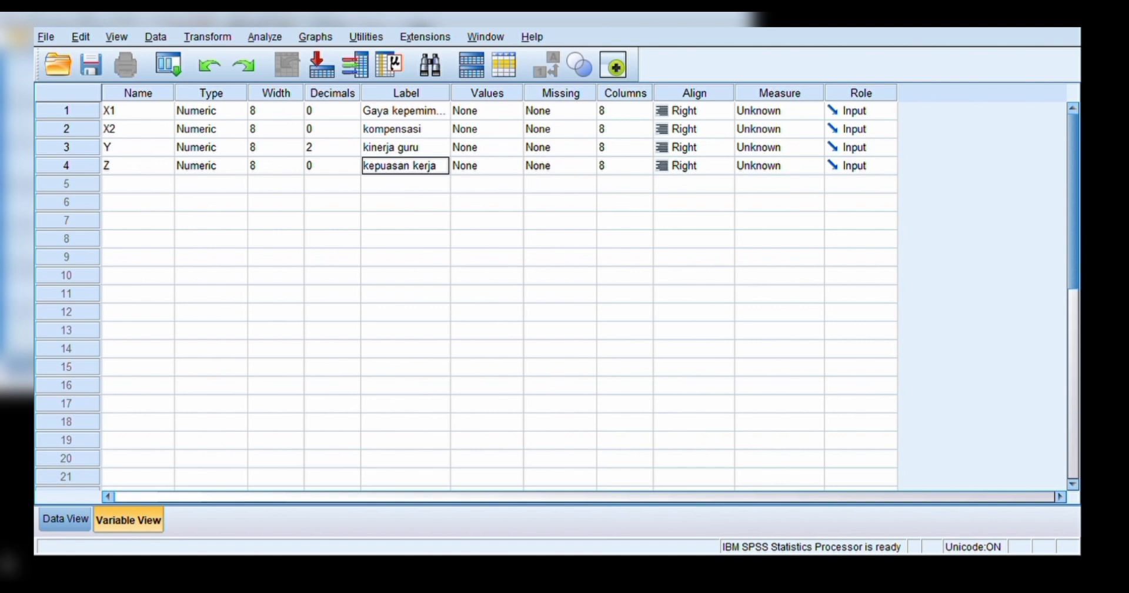
Review the data rows of X1, X2, Y and Z in the data sheet from first to last case.
{"action": "left_click", "coordinate": [65, 519]}
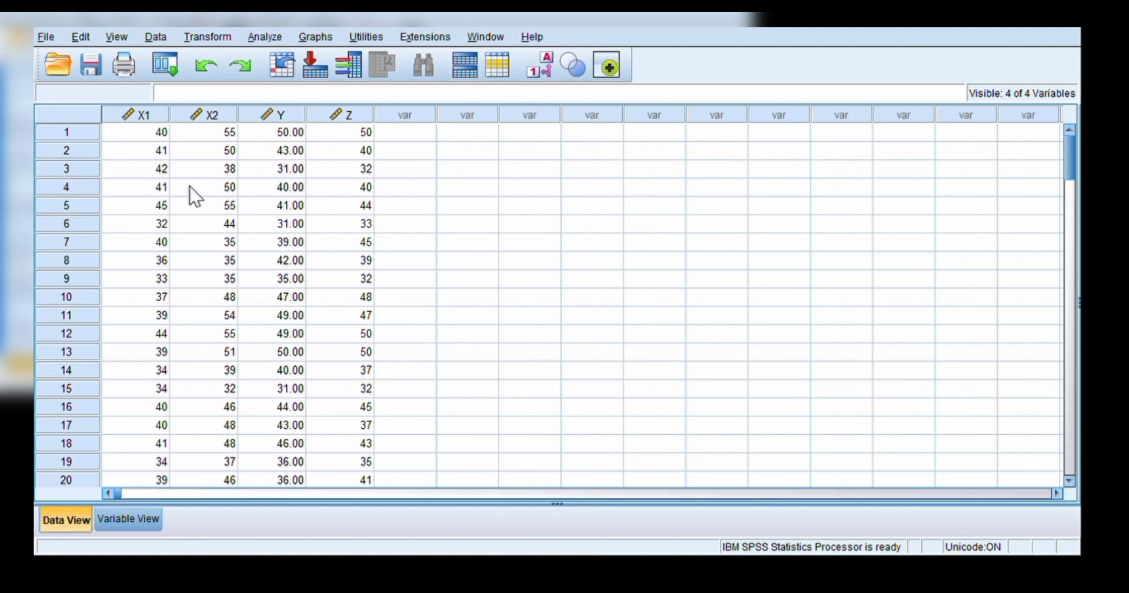
{"action": "scroll", "coordinate": [367, 353], "scroll_direction": "down", "scroll_amount": 8}
{"action": "scroll", "coordinate": [368, 353], "scroll_direction": "down", "scroll_amount": 1}
{"action": "scroll", "coordinate": [368, 353], "scroll_direction": "down", "scroll_amount": 10}
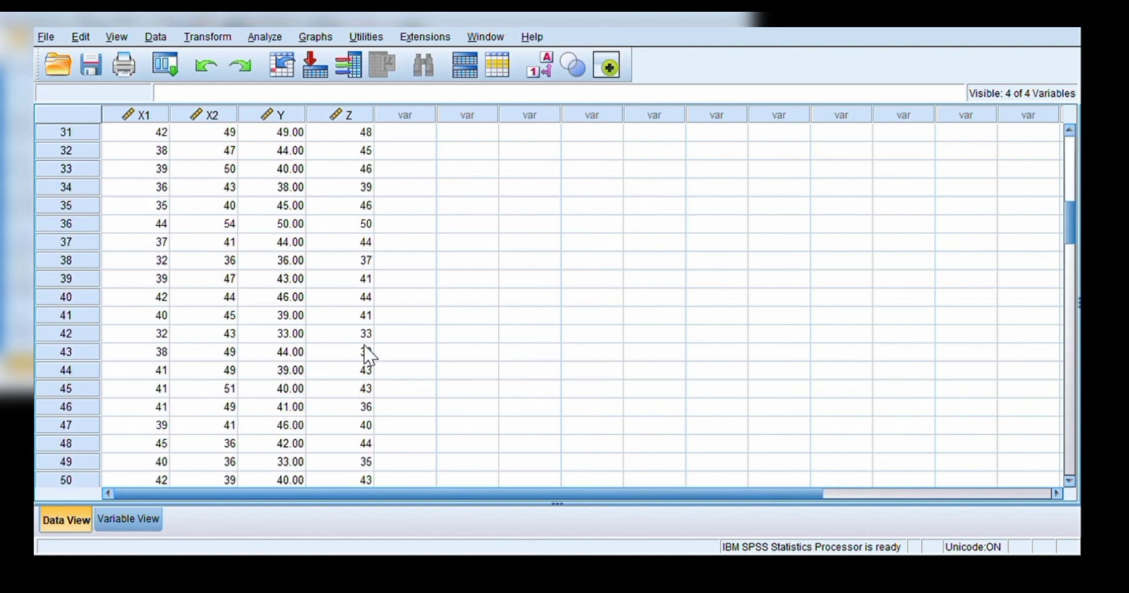
{"action": "scroll", "coordinate": [367, 352], "scroll_direction": "down", "scroll_amount": 15}
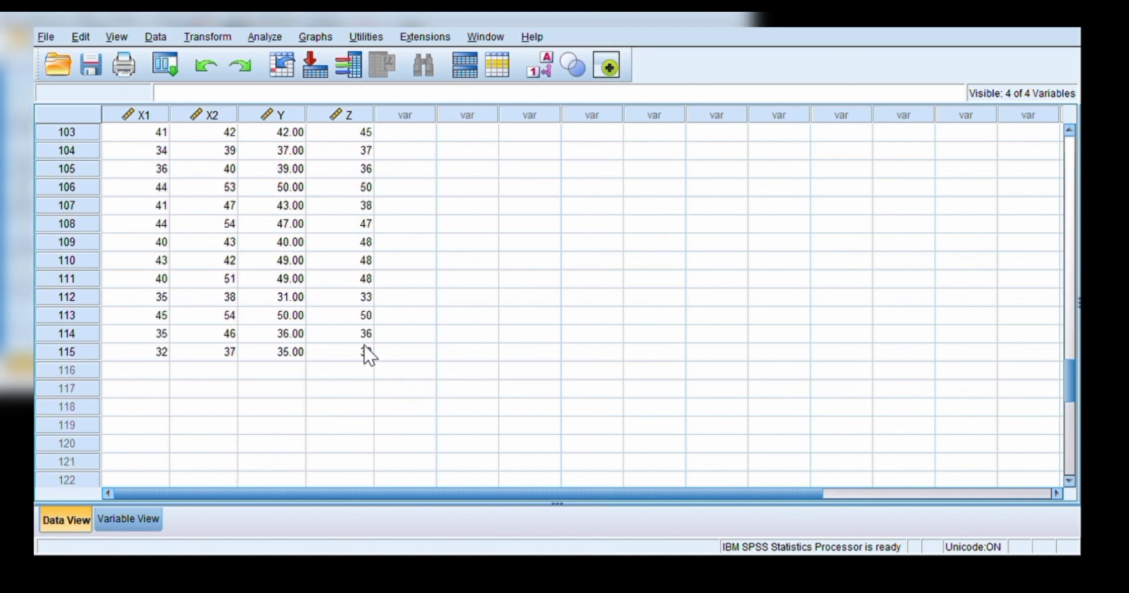
{"action": "scroll", "coordinate": [367, 353], "scroll_direction": "up", "scroll_amount": 20}
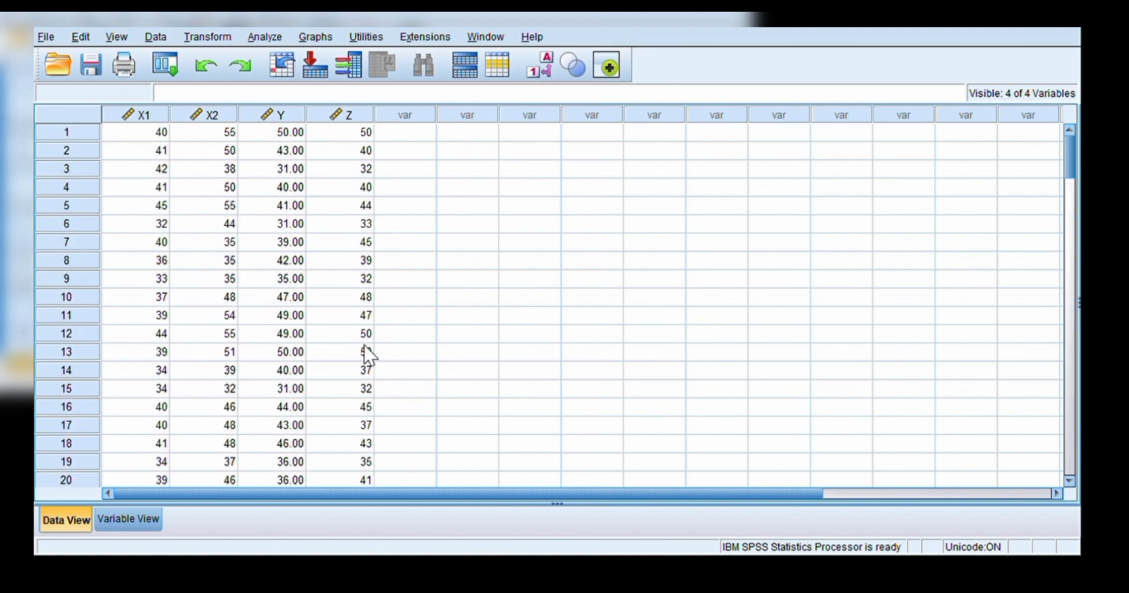
Open the Linear Regression setup for the first model.
{"action": "left_click", "coordinate": [265, 37]}
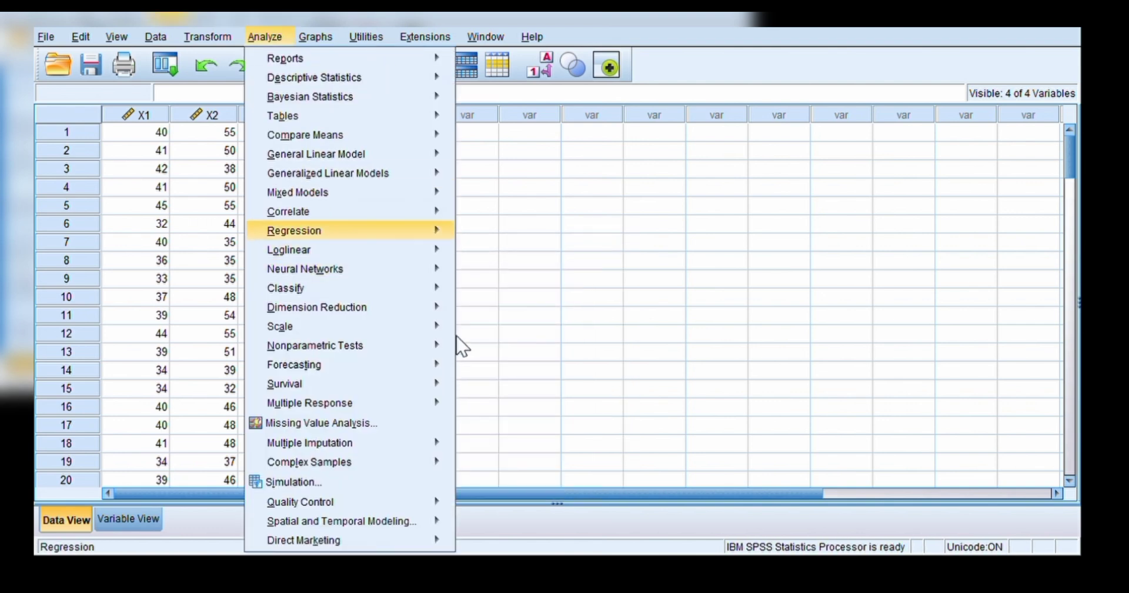
{"action": "mouse_move", "coordinate": [364, 231]}
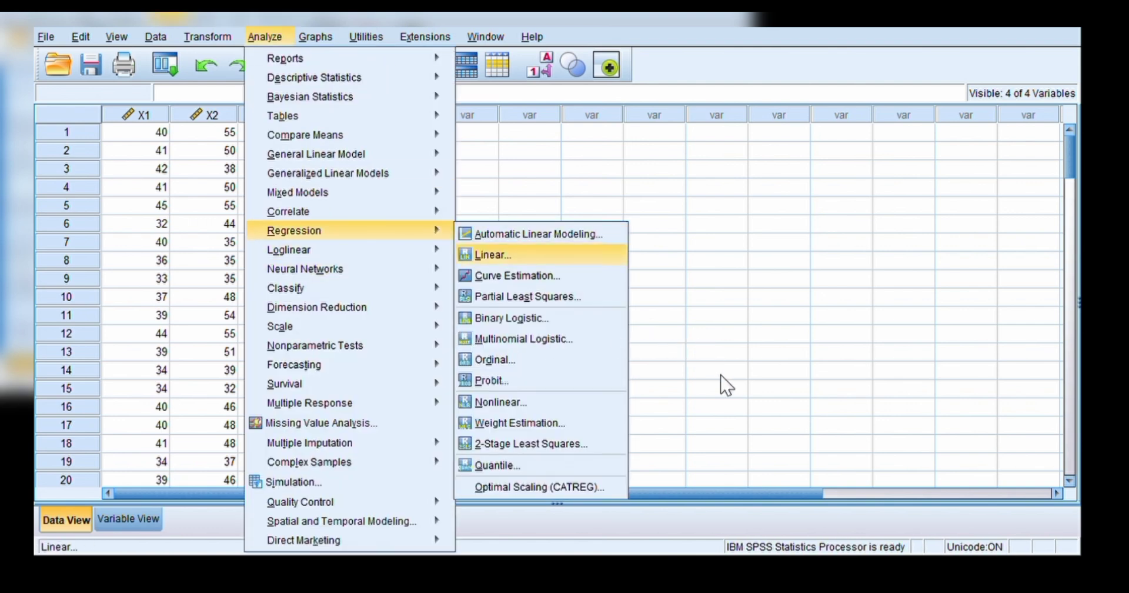
{"action": "left_click", "coordinate": [493, 255]}
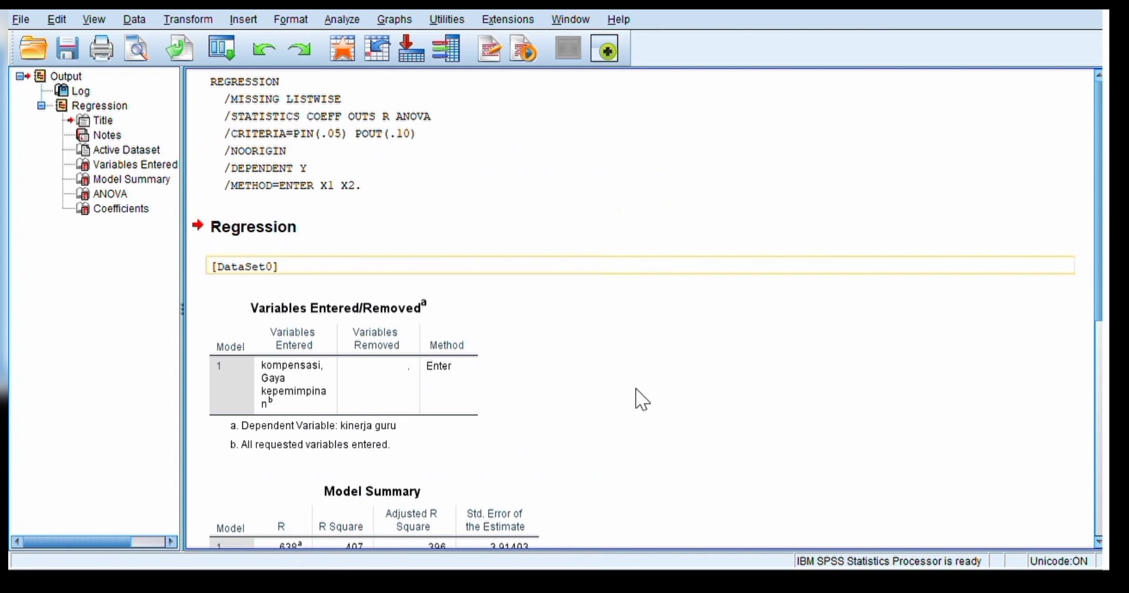
Examine the first regression's output for kinerja guru, including the Model Summary, ANOVA and Coefficients tables.
{"action": "scroll", "coordinate": [643, 400], "scroll_direction": "down", "scroll_amount": 10}
{"action": "scroll", "coordinate": [643, 400], "scroll_direction": "up", "scroll_amount": 10}
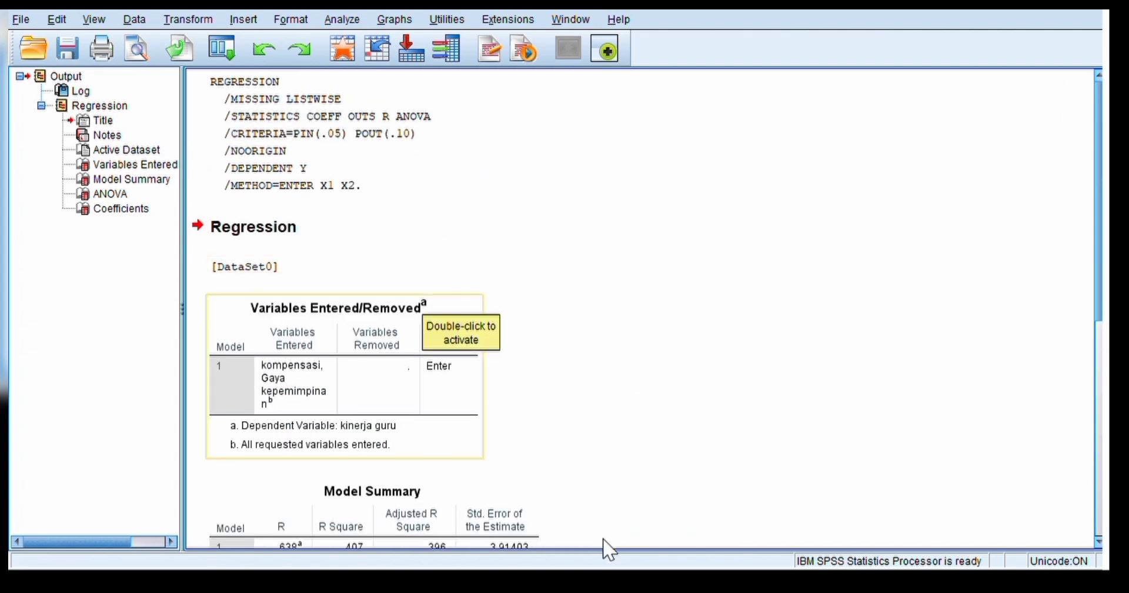
{"action": "scroll", "coordinate": [606, 544], "scroll_direction": "down", "scroll_amount": 8}
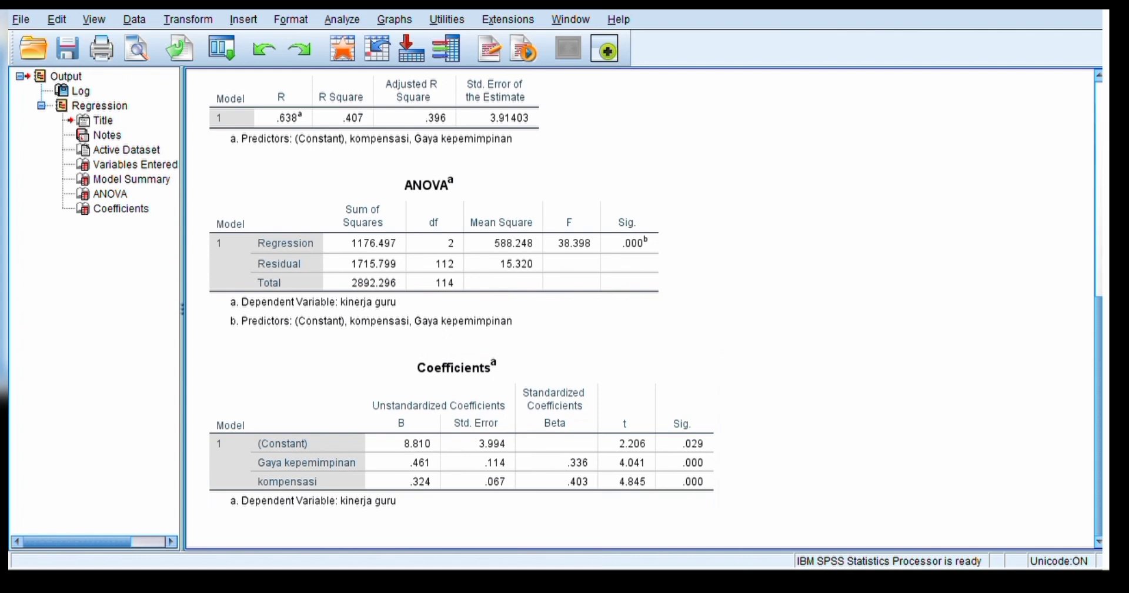
{"action": "scroll", "coordinate": [1046, 492], "scroll_direction": "up", "scroll_amount": 10}
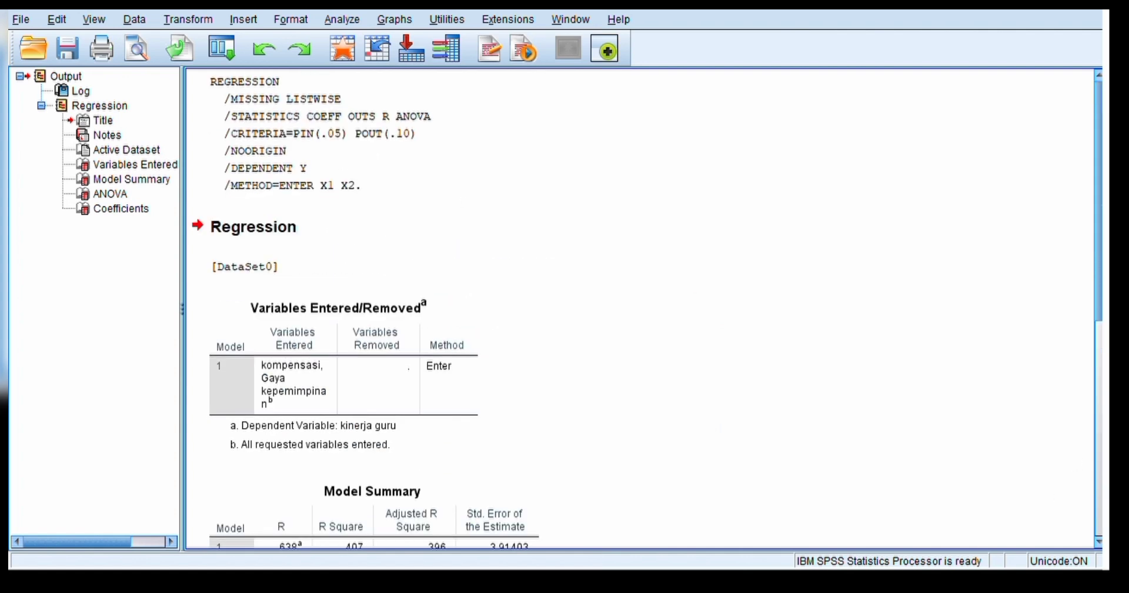
{"action": "scroll", "coordinate": [641, 306], "scroll_direction": "down", "scroll_amount": 3}
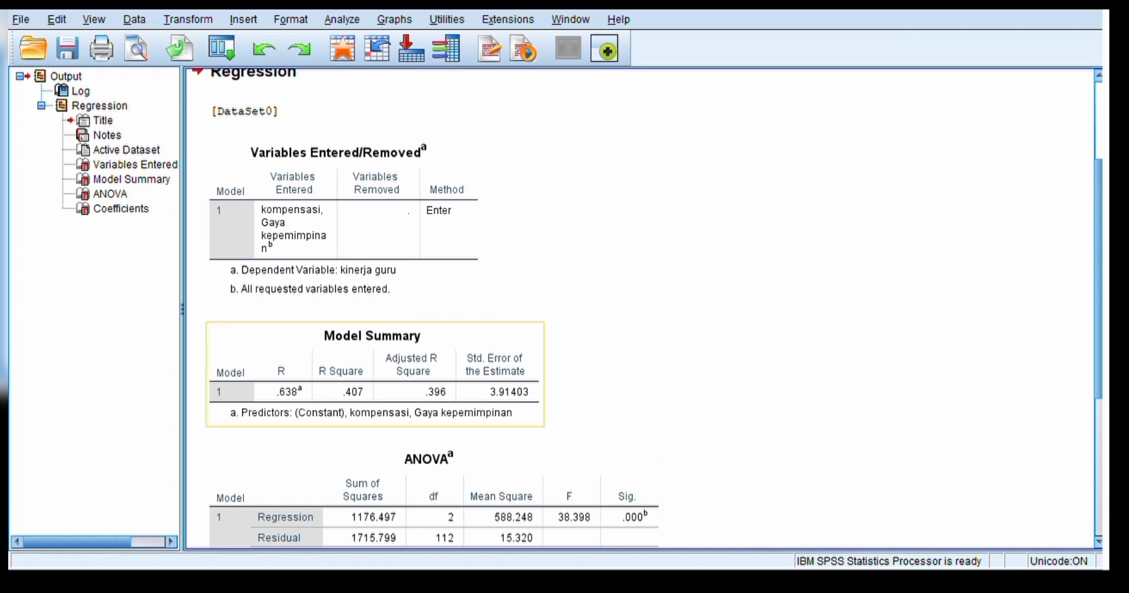
{"action": "scroll", "coordinate": [641, 306], "scroll_direction": "down", "scroll_amount": 3}
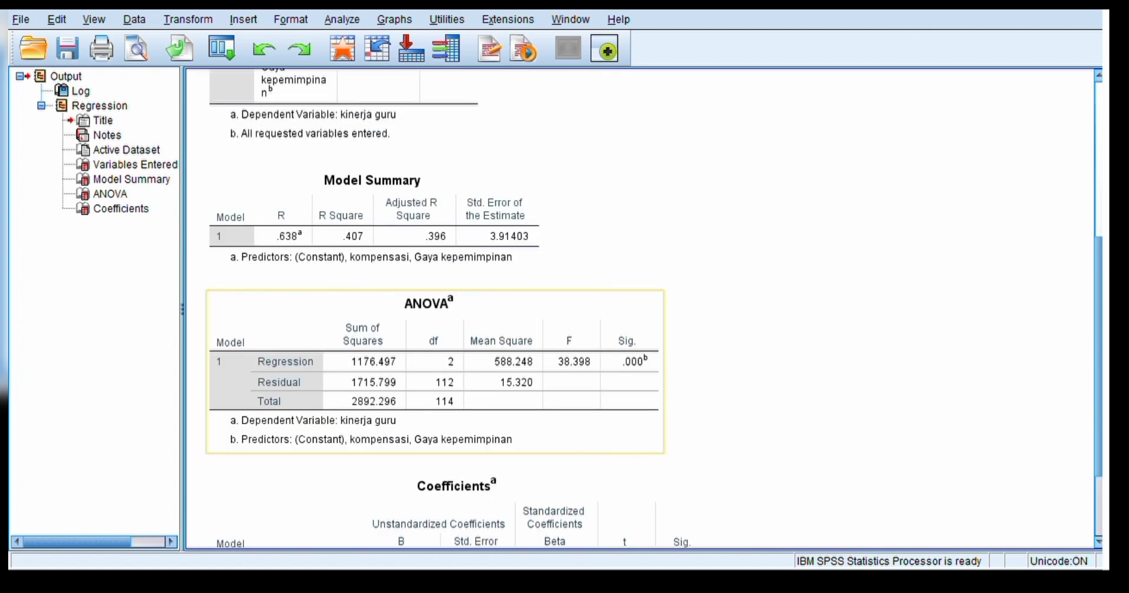
{"action": "scroll", "coordinate": [642, 423], "scroll_direction": "down", "scroll_amount": 2}
{"action": "scroll", "coordinate": [806, 538], "scroll_direction": "down", "scroll_amount": 1}
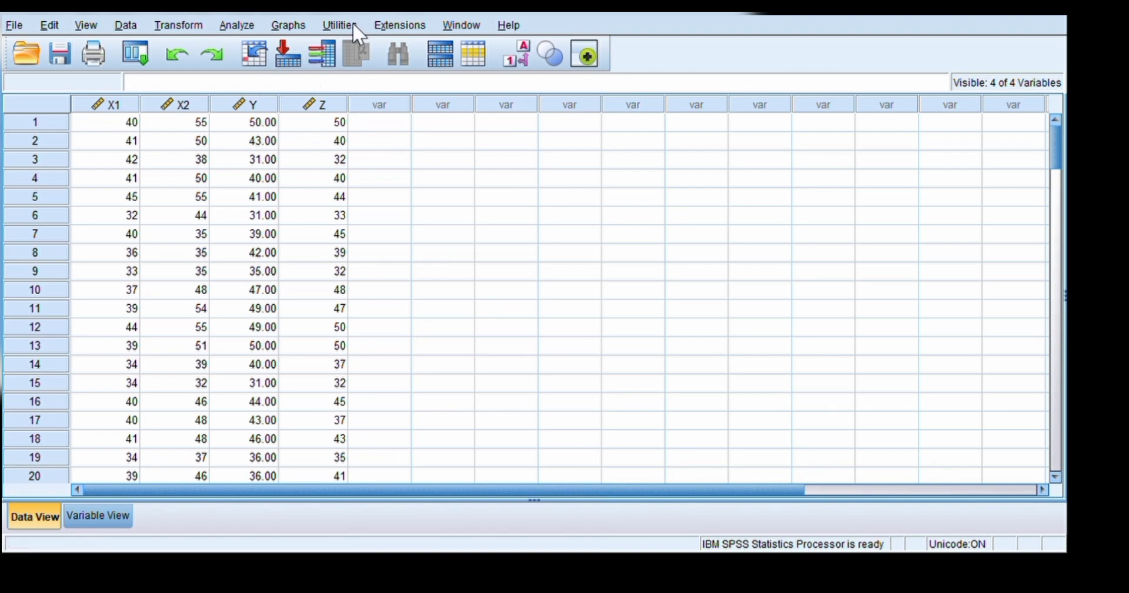
Return to the data sheet and open the Linear Regression setup again for the second model.
{"action": "key", "text": "alt+a"}
{"action": "key", "text": "Down"}
{"action": "key", "text": "Down"}
{"action": "key", "text": "Down"}
{"action": "key", "text": "Down"}
{"action": "key", "text": "Down"}
{"action": "key", "text": "Down"}
{"action": "key", "text": "Down"}
{"action": "key", "text": "Down"}
{"action": "key", "text": "Down"}
{"action": "key", "text": "Down"}
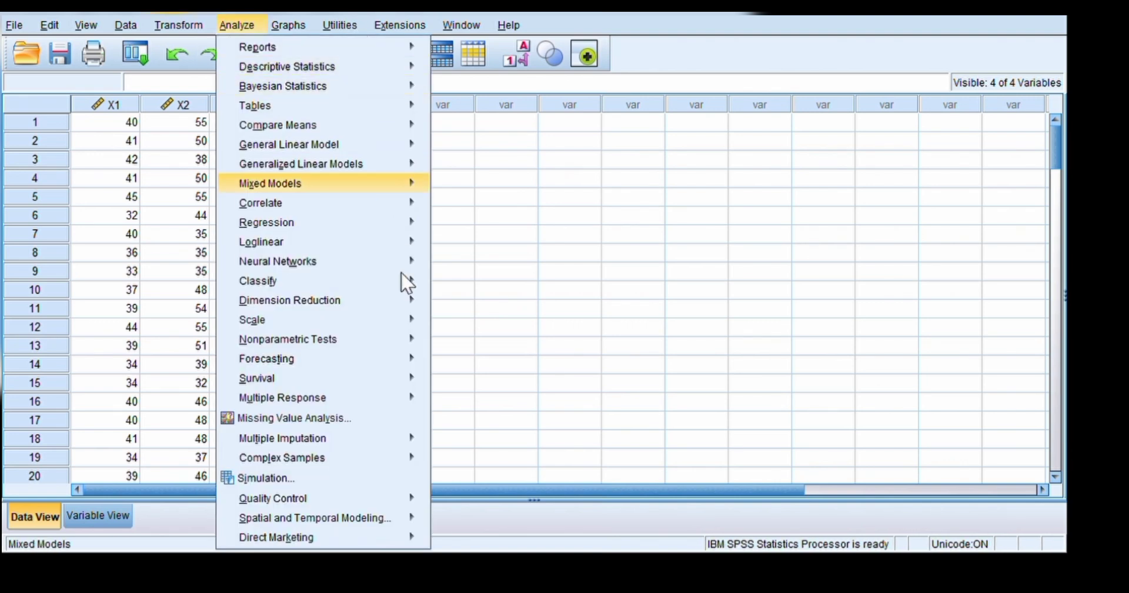
{"action": "key", "text": "Right"}
{"action": "key", "text": "Down"}
{"action": "key", "text": "Down"}
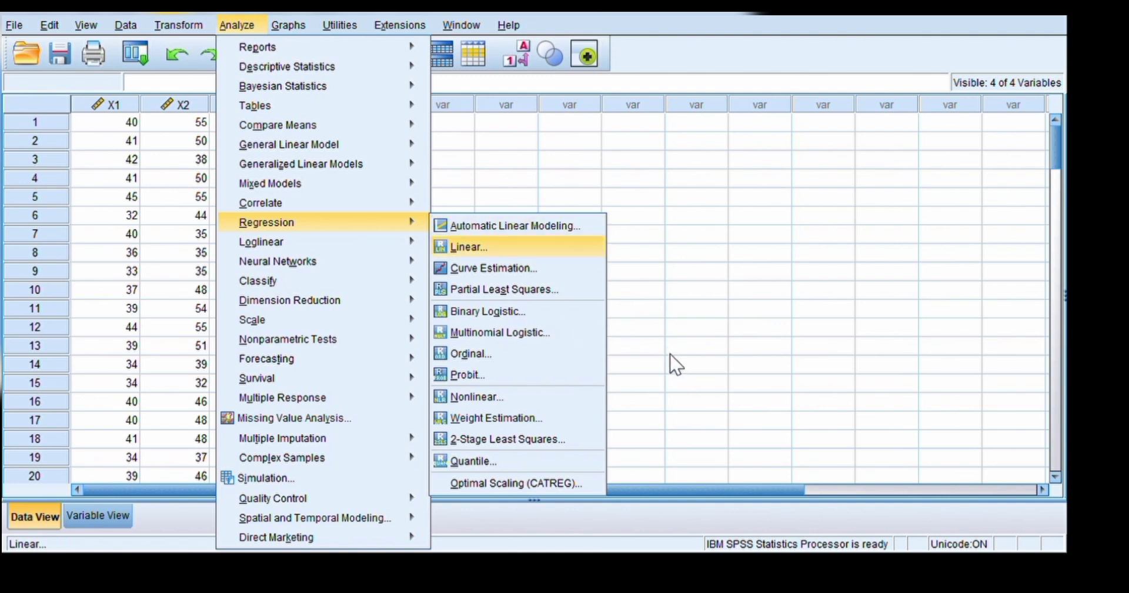
{"action": "key", "text": "Return"}
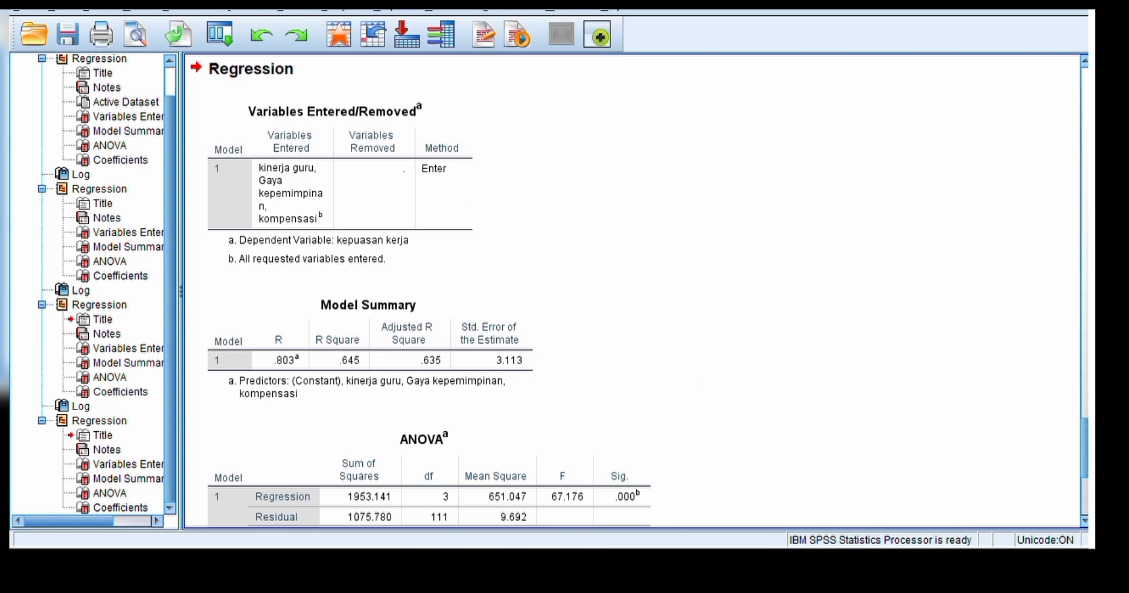
Examine the Model Summary, ANOVA and Coefficients tables of the regression with kepuasan kerja as the dependent variable.
{"action": "scroll", "coordinate": [442, 365], "scroll_direction": "down", "scroll_amount": 4}
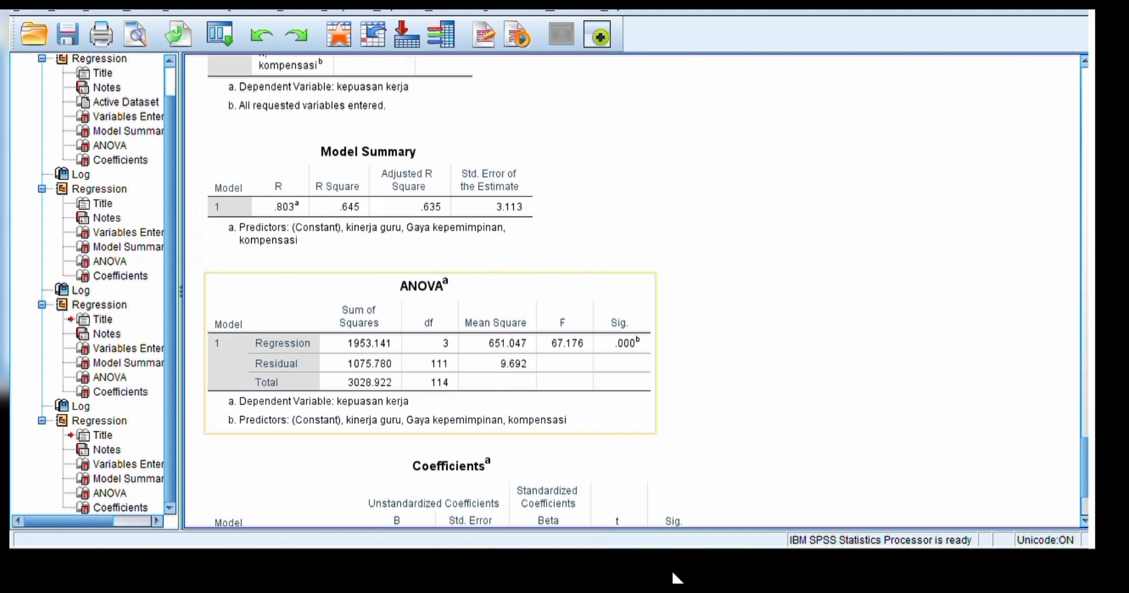
{"action": "scroll", "coordinate": [677, 576], "scroll_direction": "up", "scroll_amount": 10}
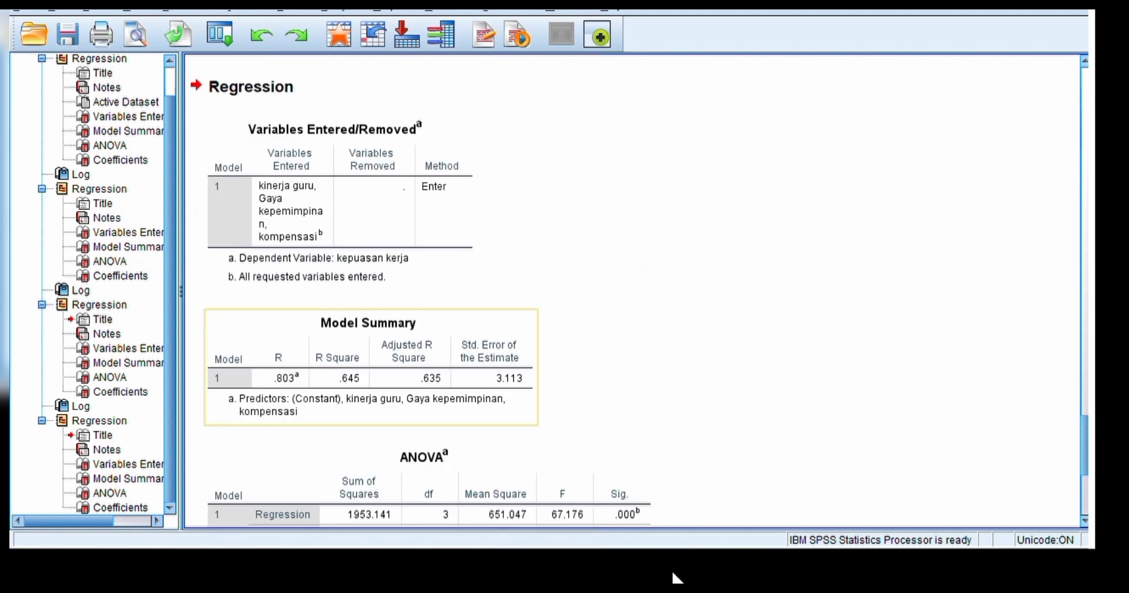
{"action": "scroll", "coordinate": [676, 578], "scroll_direction": "down", "scroll_amount": 10}
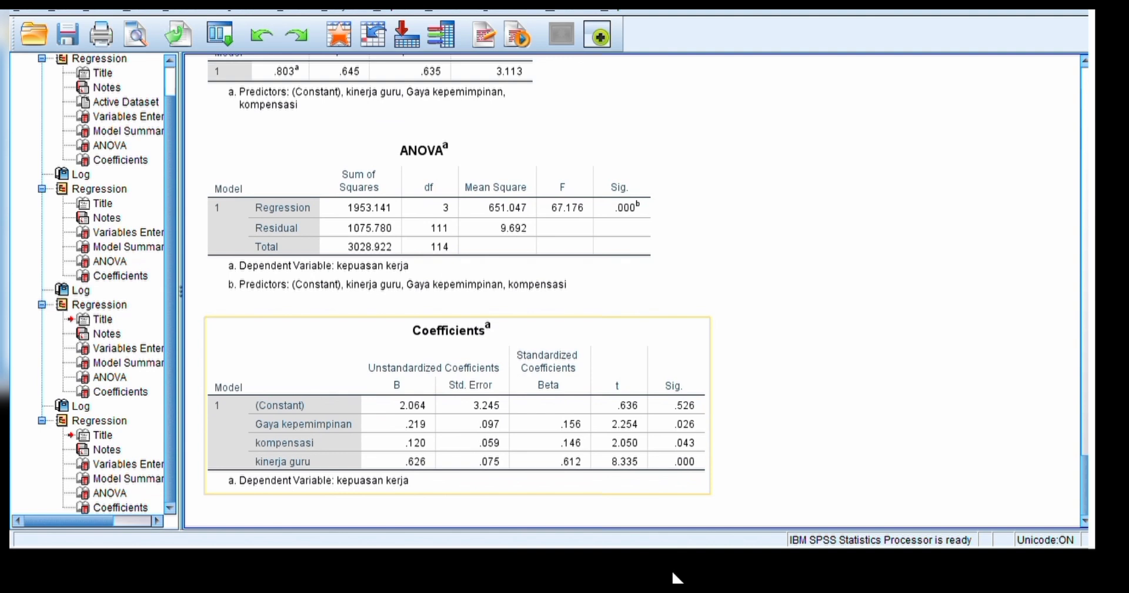
{"action": "scroll", "coordinate": [877, 179], "scroll_direction": "up", "scroll_amount": 2}
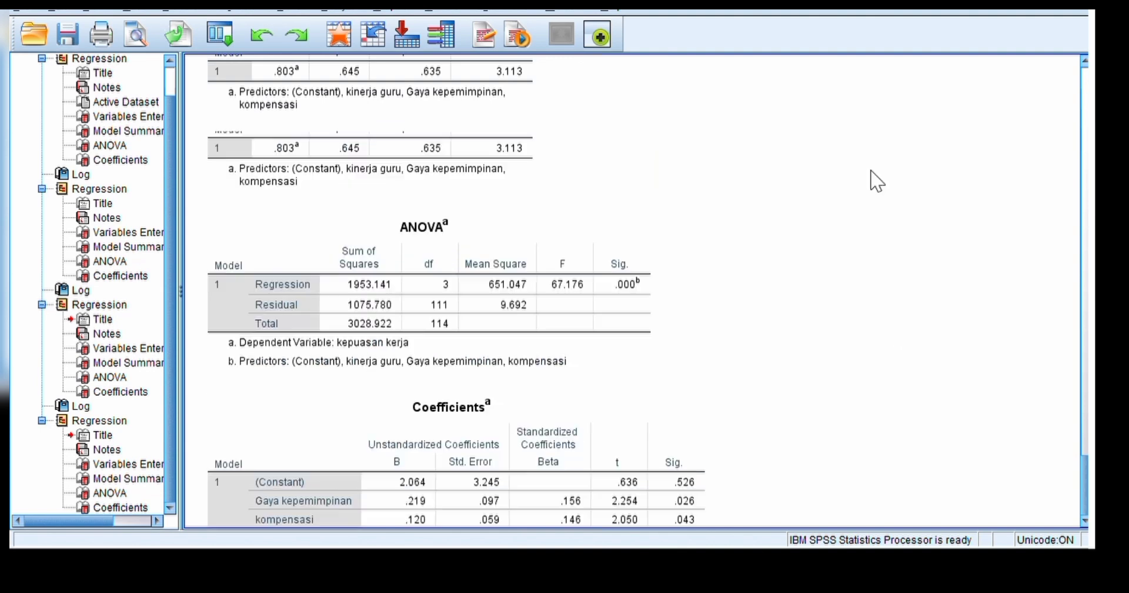
{"action": "scroll", "coordinate": [876, 180], "scroll_direction": "up", "scroll_amount": 2}
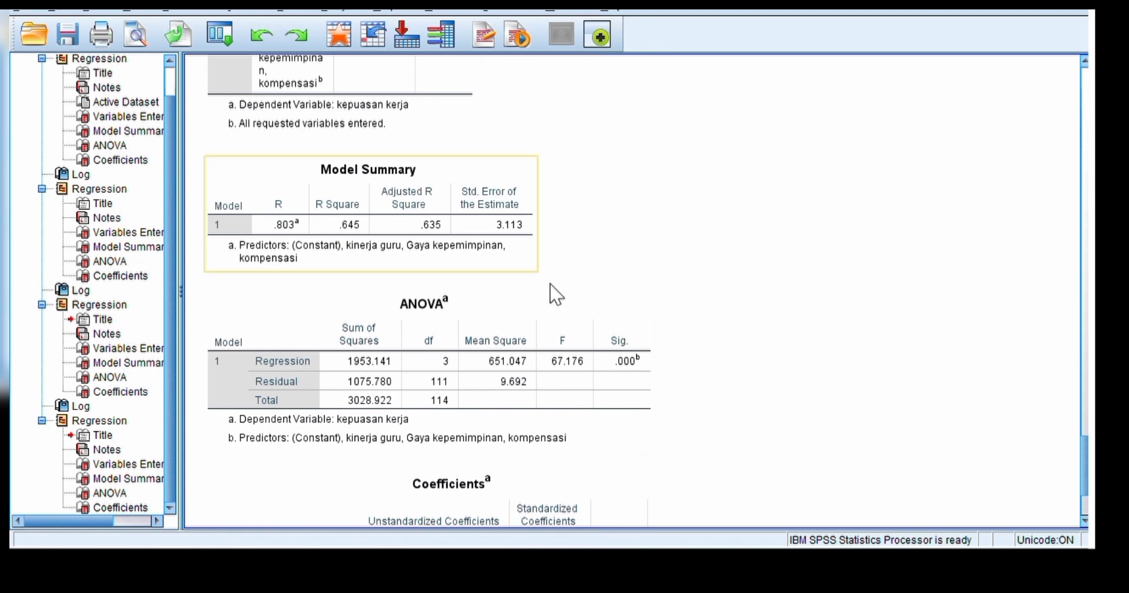
{"action": "scroll", "coordinate": [885, 482], "scroll_direction": "down", "scroll_amount": 4}
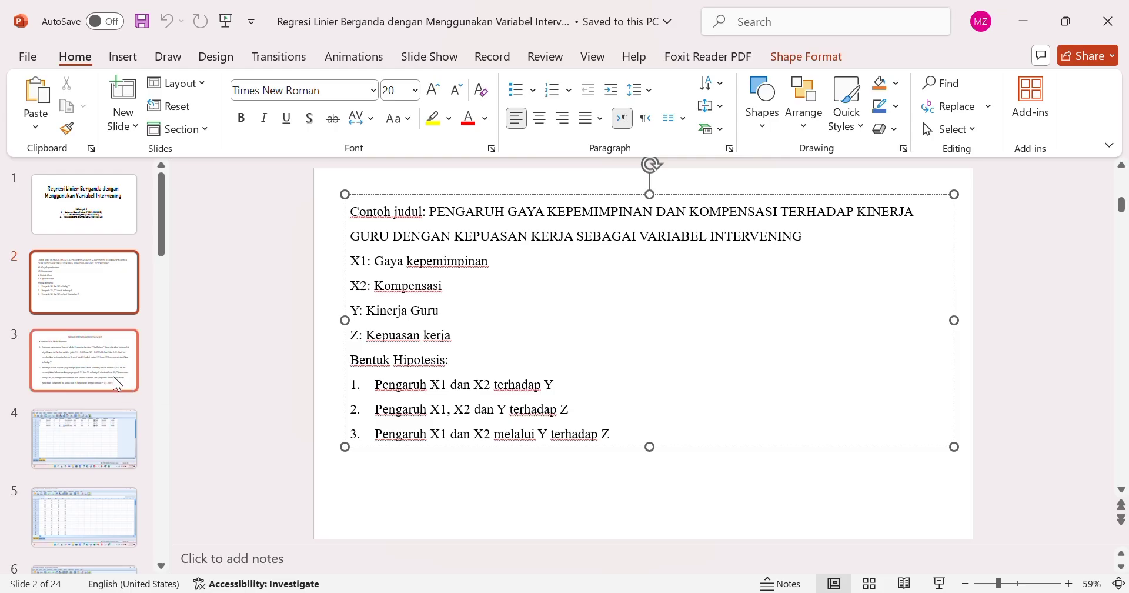
Switch to the PowerPoint presentation and show slide 3, "MENGHITUNG KOEFISIEN JALUR".
{"action": "left_click", "coordinate": [113, 377]}
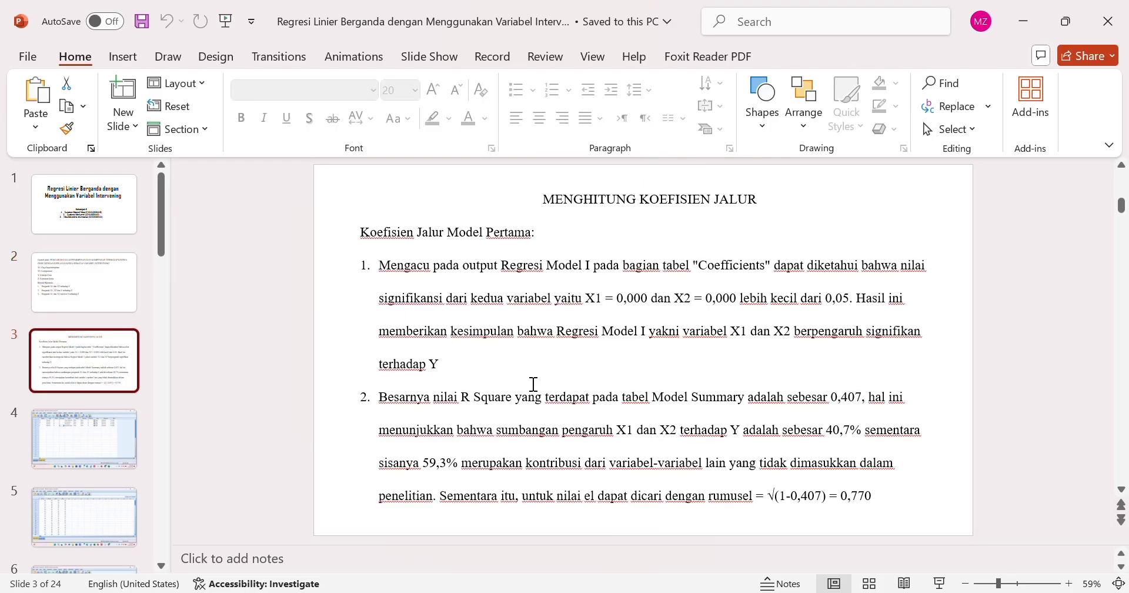